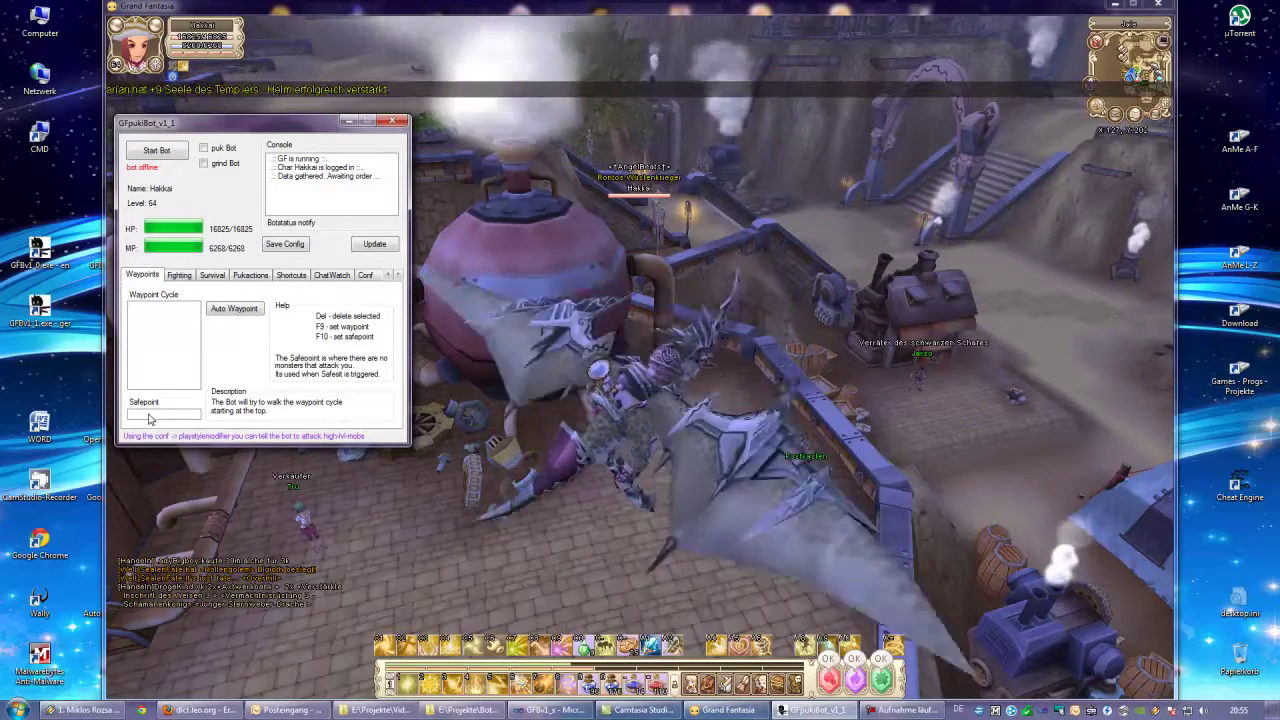
Step: Add the key A5 to the fighting shortcut cycle, delete it from the list again and save the configuration
{"action": "left_click", "coordinate": [179, 275]}
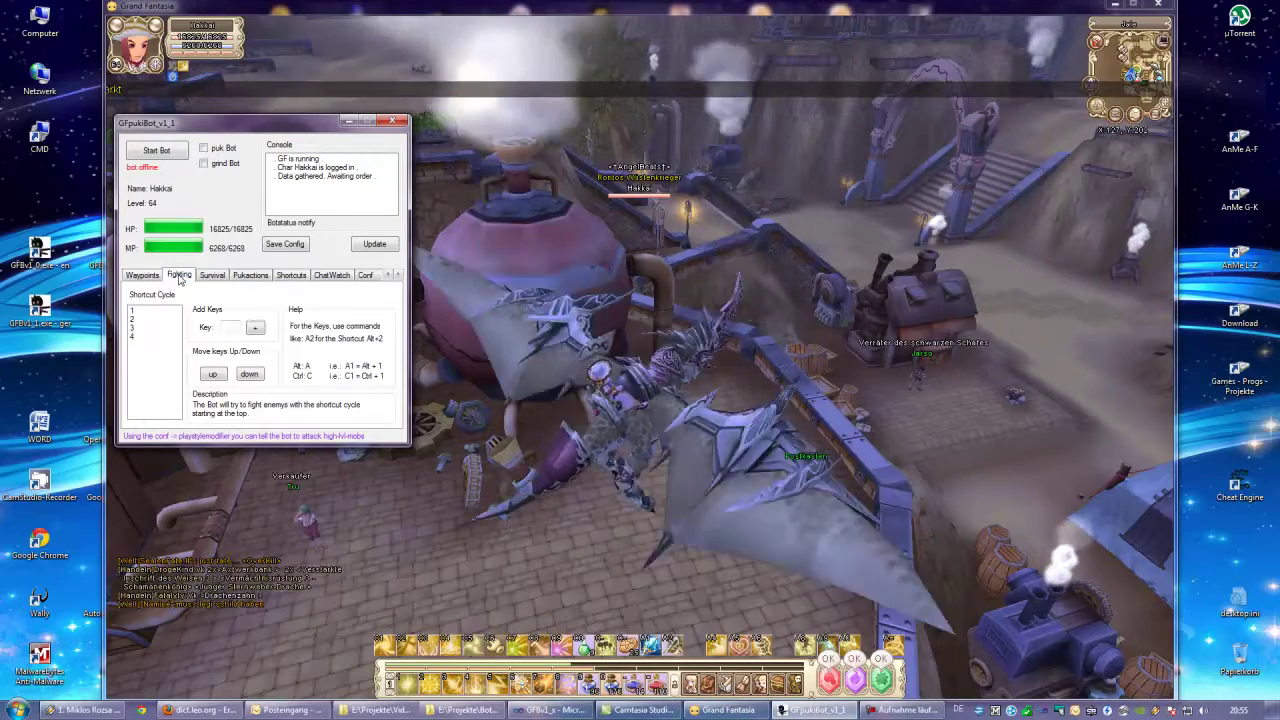
{"action": "left_click", "coordinate": [231, 326]}
{"action": "type", "text": "A5"}
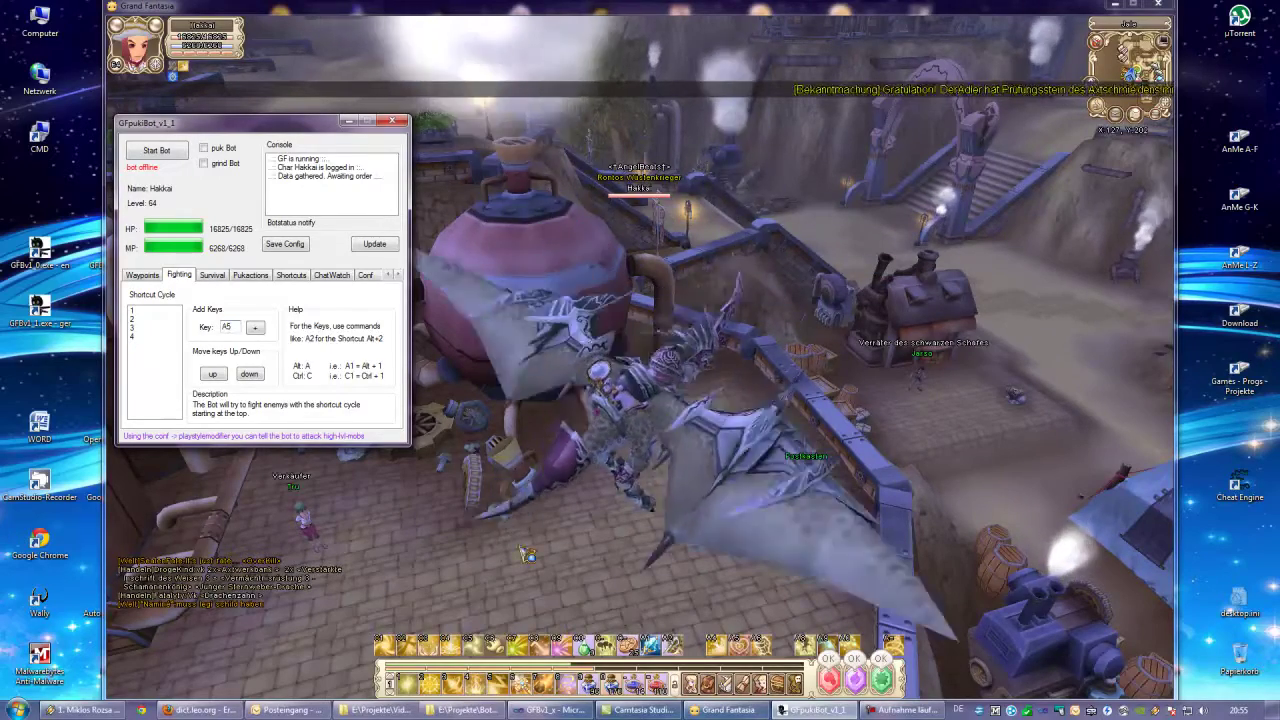
{"action": "left_click", "coordinate": [255, 327]}
{"action": "left_click", "coordinate": [134, 345]}
{"action": "key", "text": "Delete"}
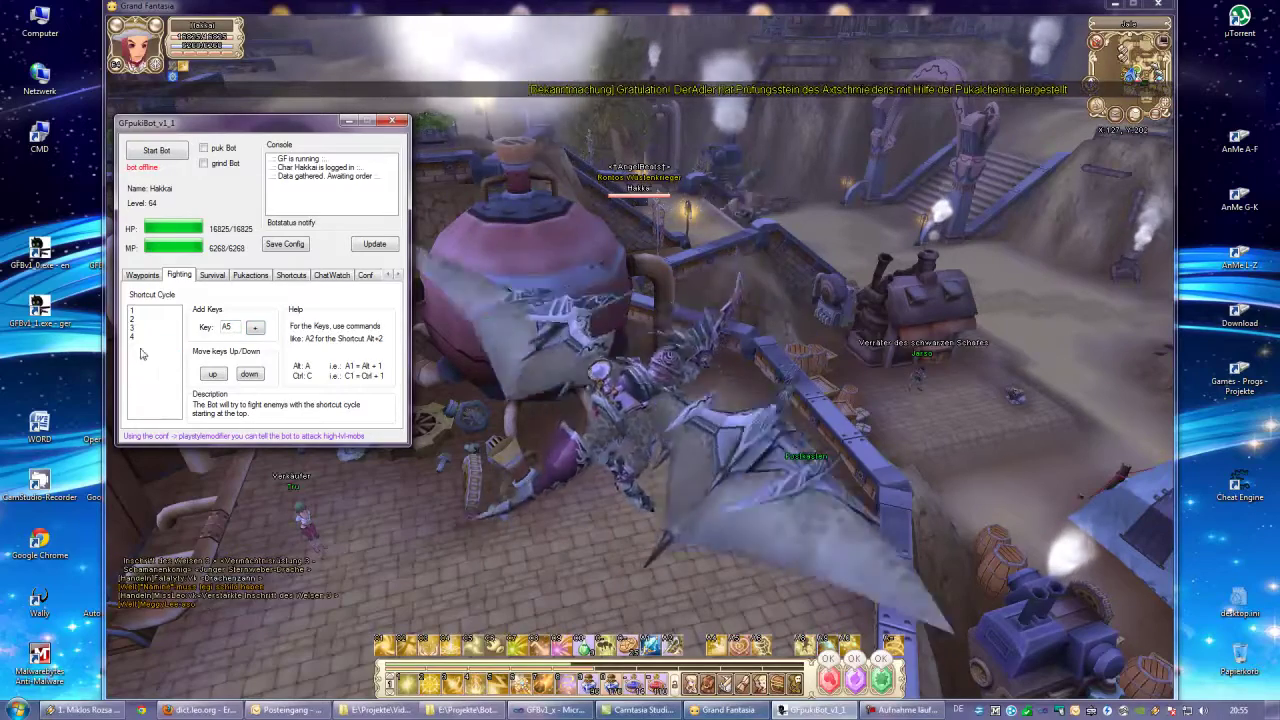
{"action": "left_click", "coordinate": [286, 245]}
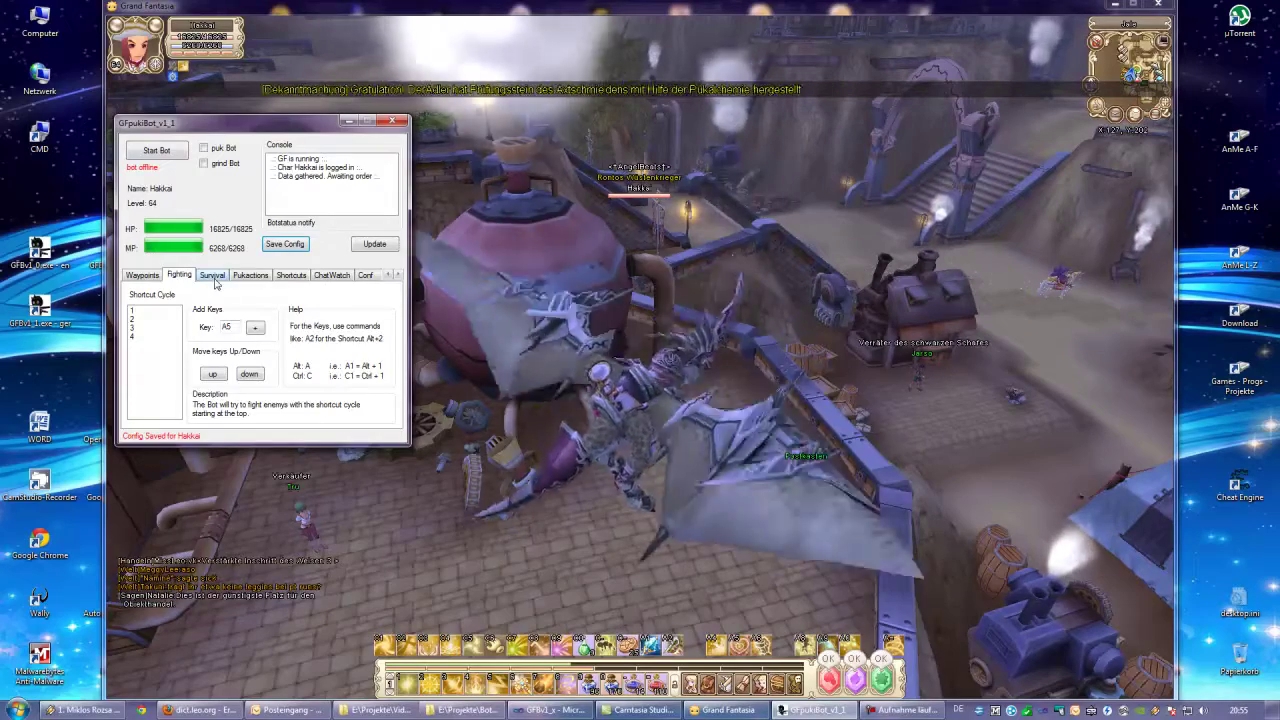
Step: Examine the survival recovery thresholds and the puk action settings, including the collect and train ratios
{"action": "left_click", "coordinate": [213, 276]}
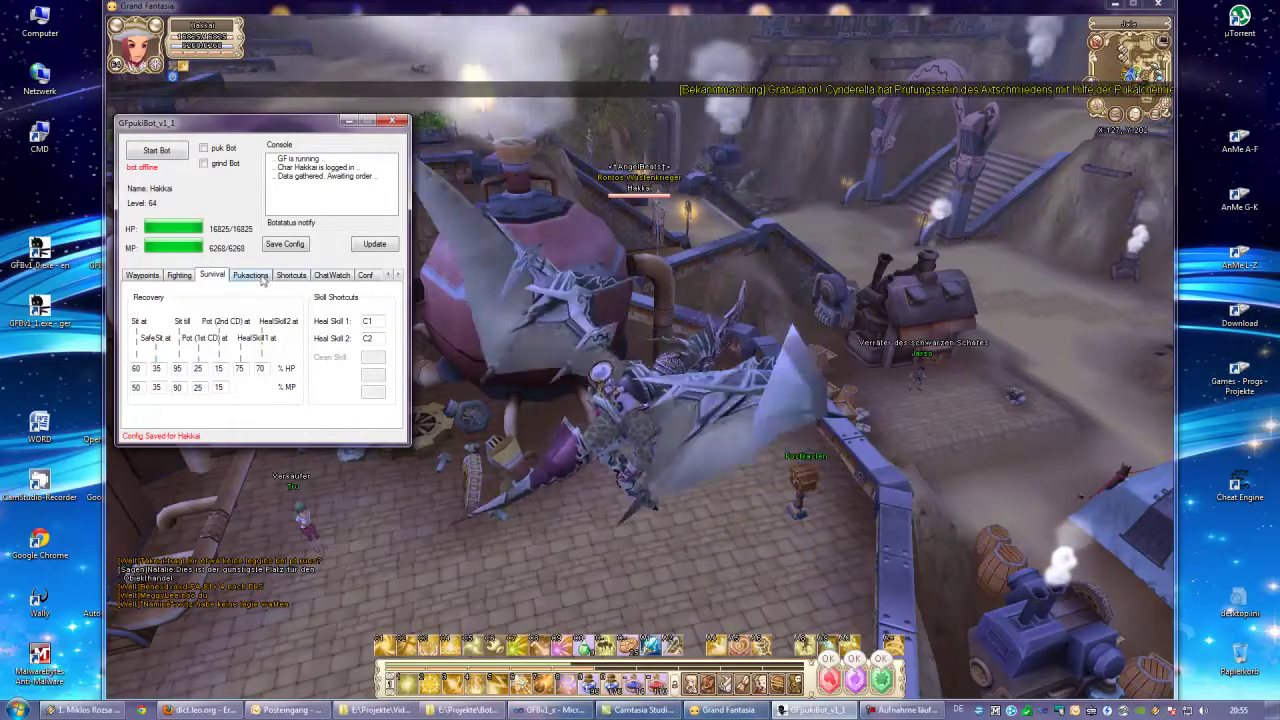
{"action": "left_click", "coordinate": [250, 275]}
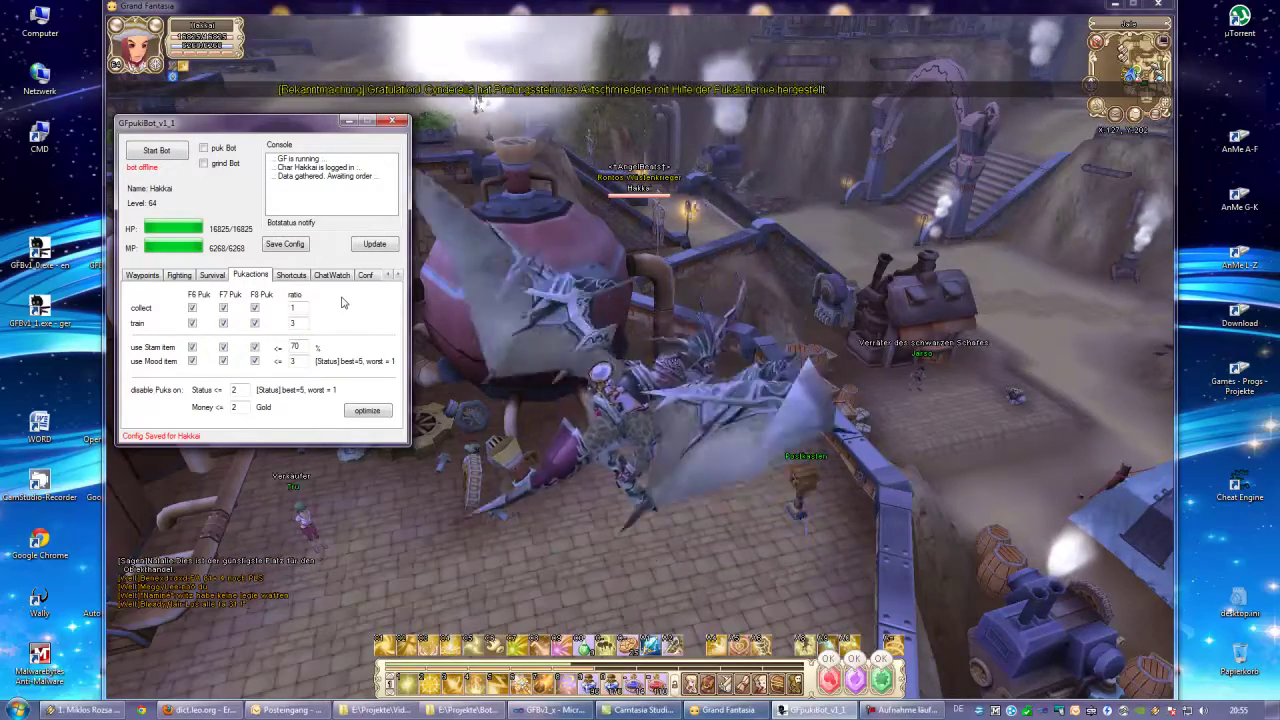
{"action": "double_click", "coordinate": [293, 308]}
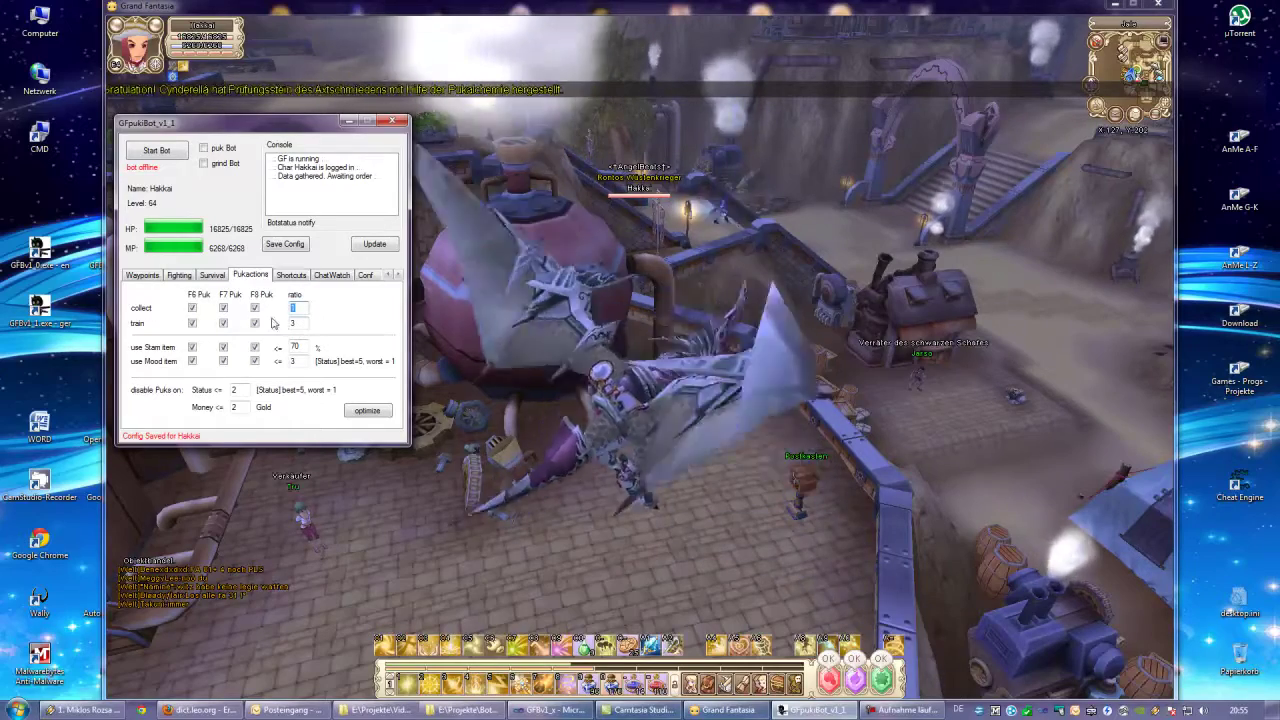
{"action": "key", "text": "Tab"}
Step: Switch to the Grand Fantasia game, view the puk's gathering and training lists, close them and return to the bot
{"action": "left_click", "coordinate": [557, 381]}
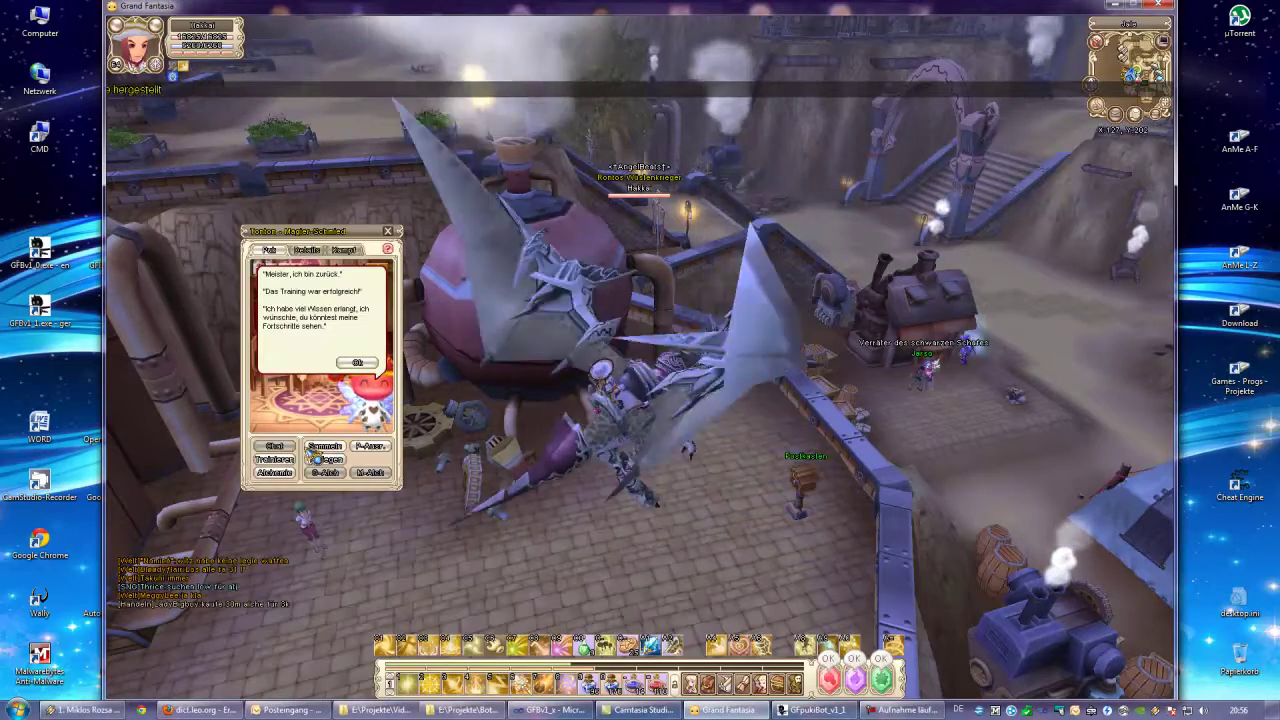
{"action": "left_click", "coordinate": [341, 449]}
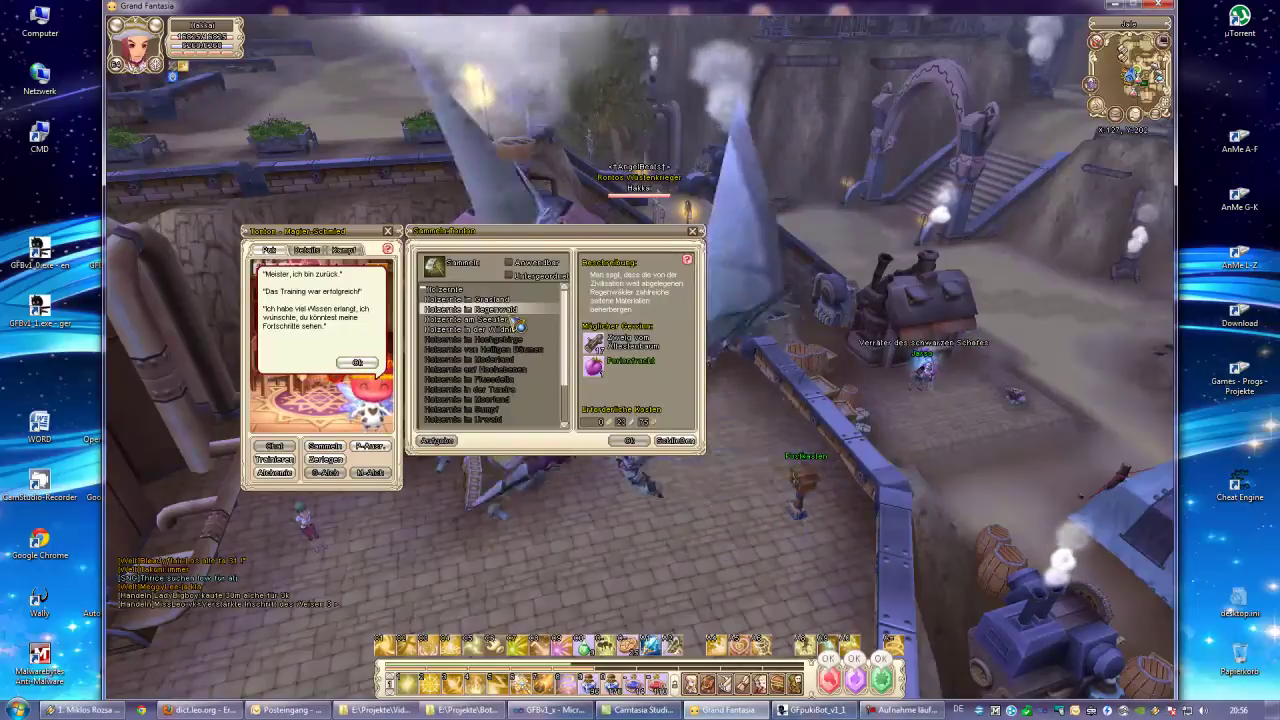
{"action": "left_click", "coordinate": [665, 441]}
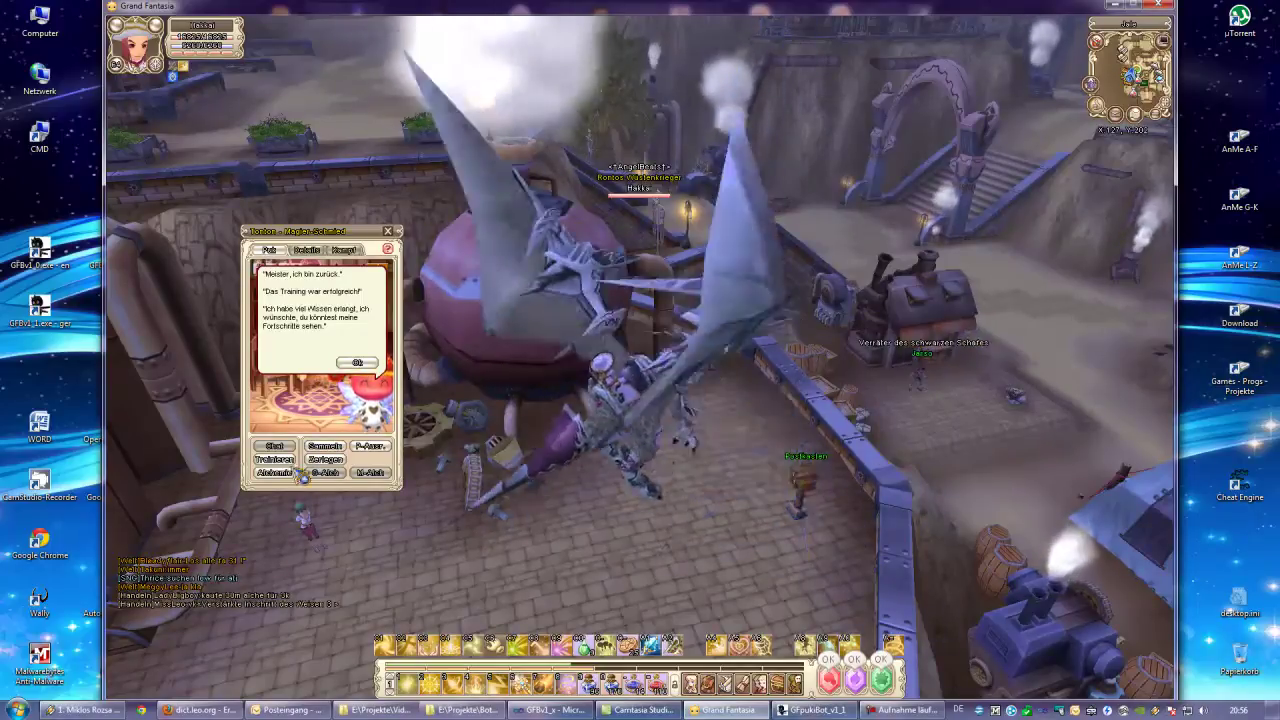
{"action": "left_click", "coordinate": [288, 468]}
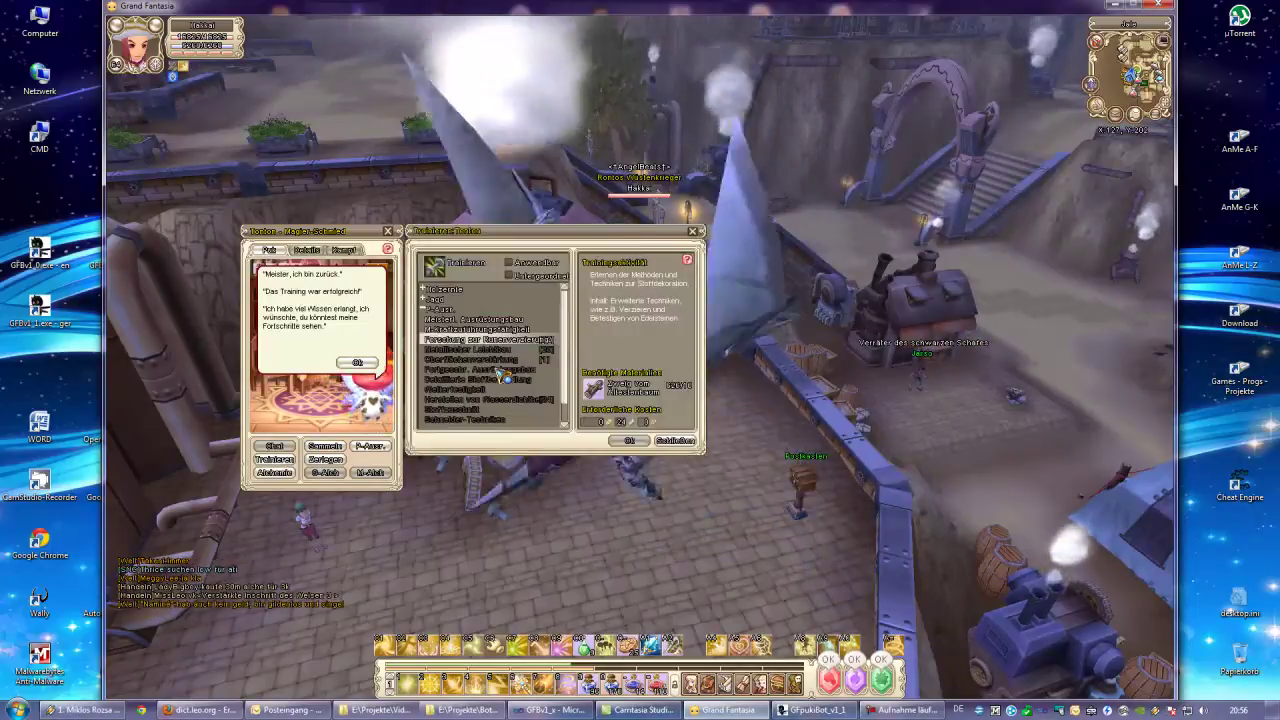
{"action": "left_click", "coordinate": [665, 441]}
{"action": "key", "text": "alt+Tab"}
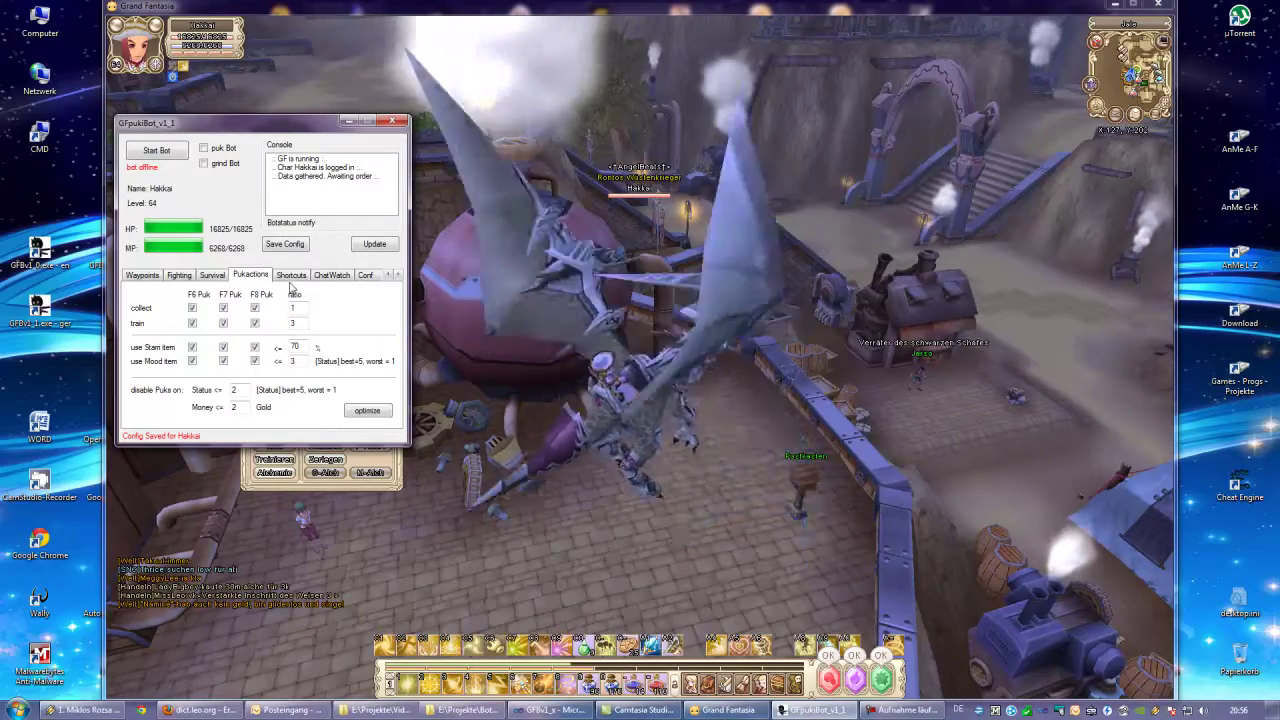
Step: Review the item and mount shortcuts, and examine the whisper, say, Sagen and Flüstern trigger patterns of the chat watch
{"action": "left_click", "coordinate": [290, 277]}
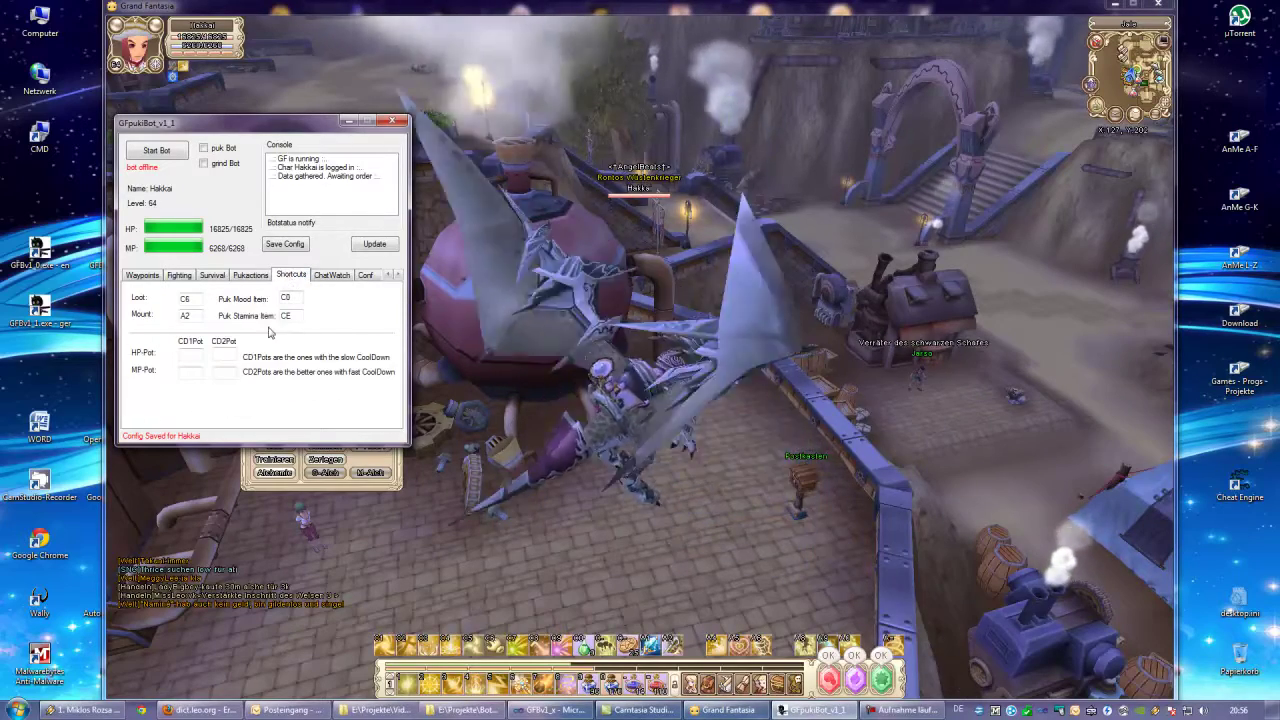
{"action": "left_click", "coordinate": [331, 277]}
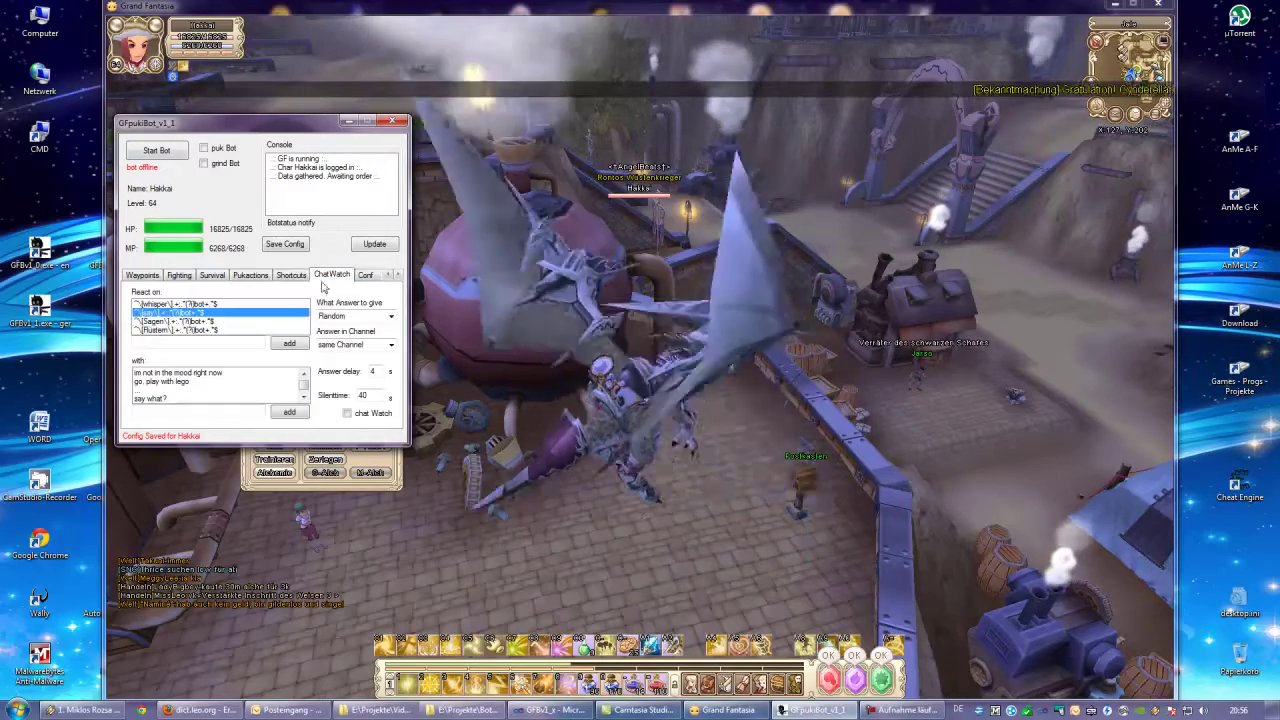
{"action": "left_click", "coordinate": [257, 304]}
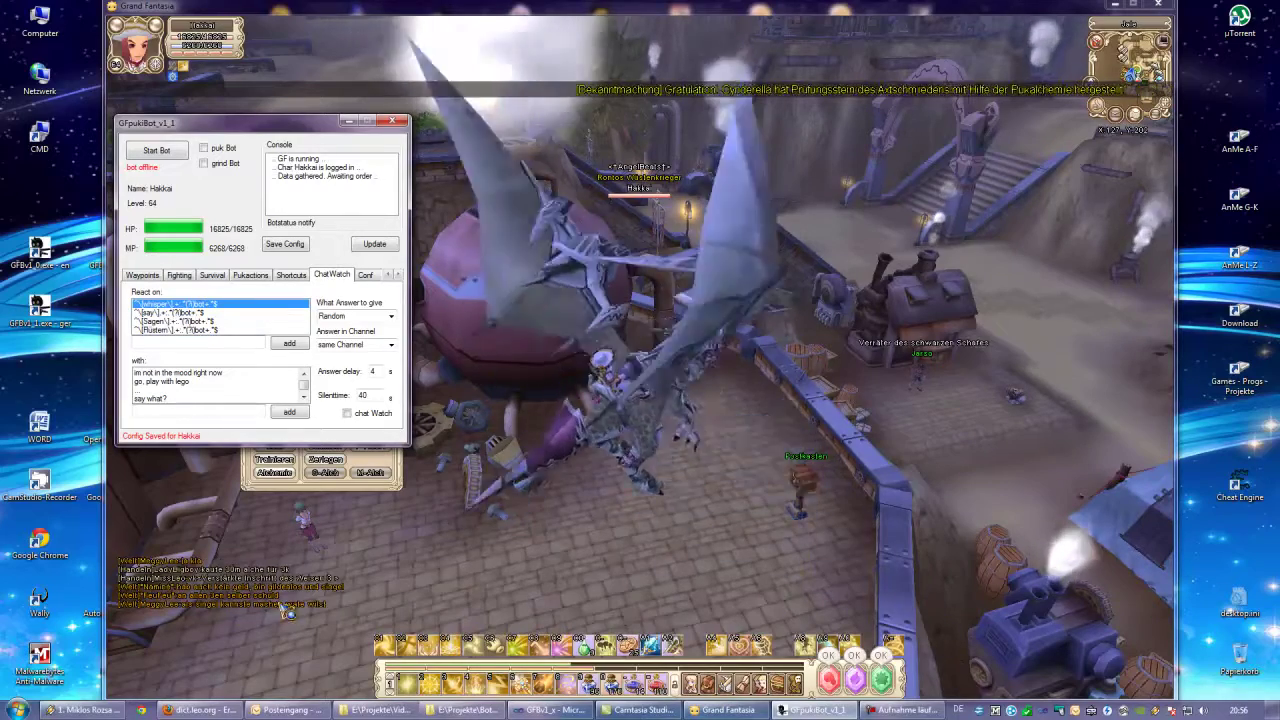
{"action": "left_click", "coordinate": [157, 313]}
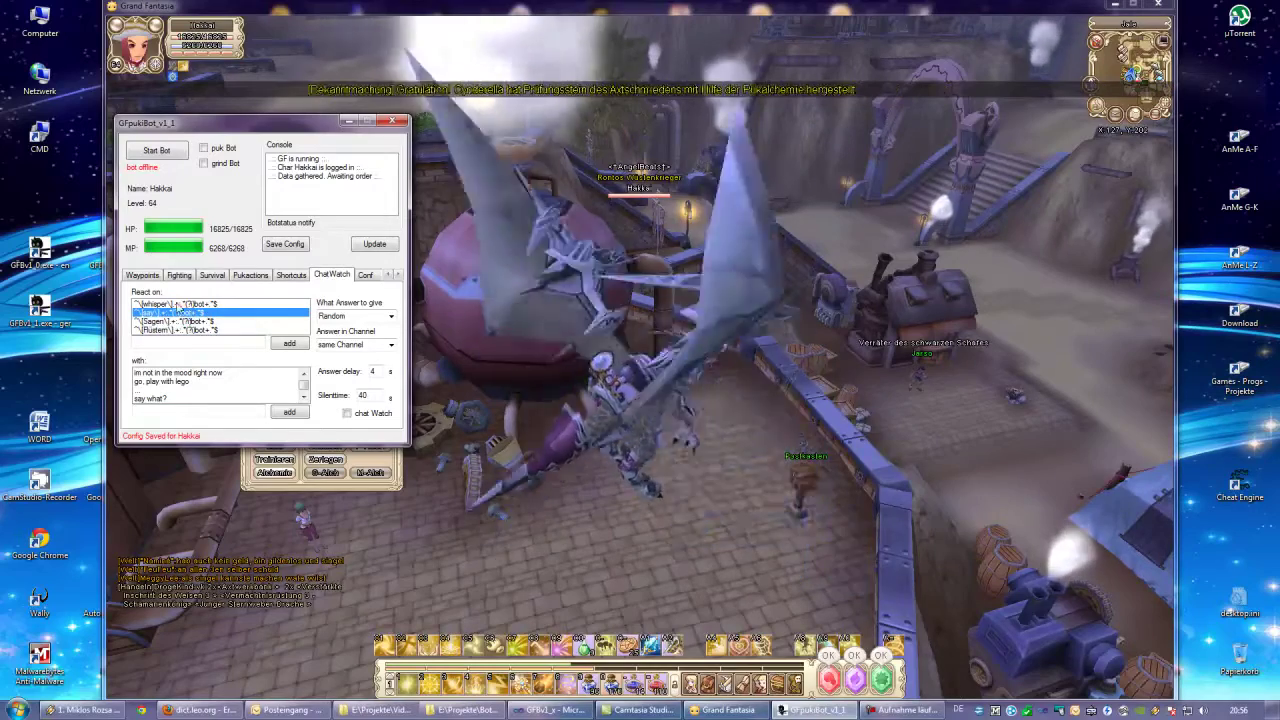
{"action": "left_click", "coordinate": [172, 330]}
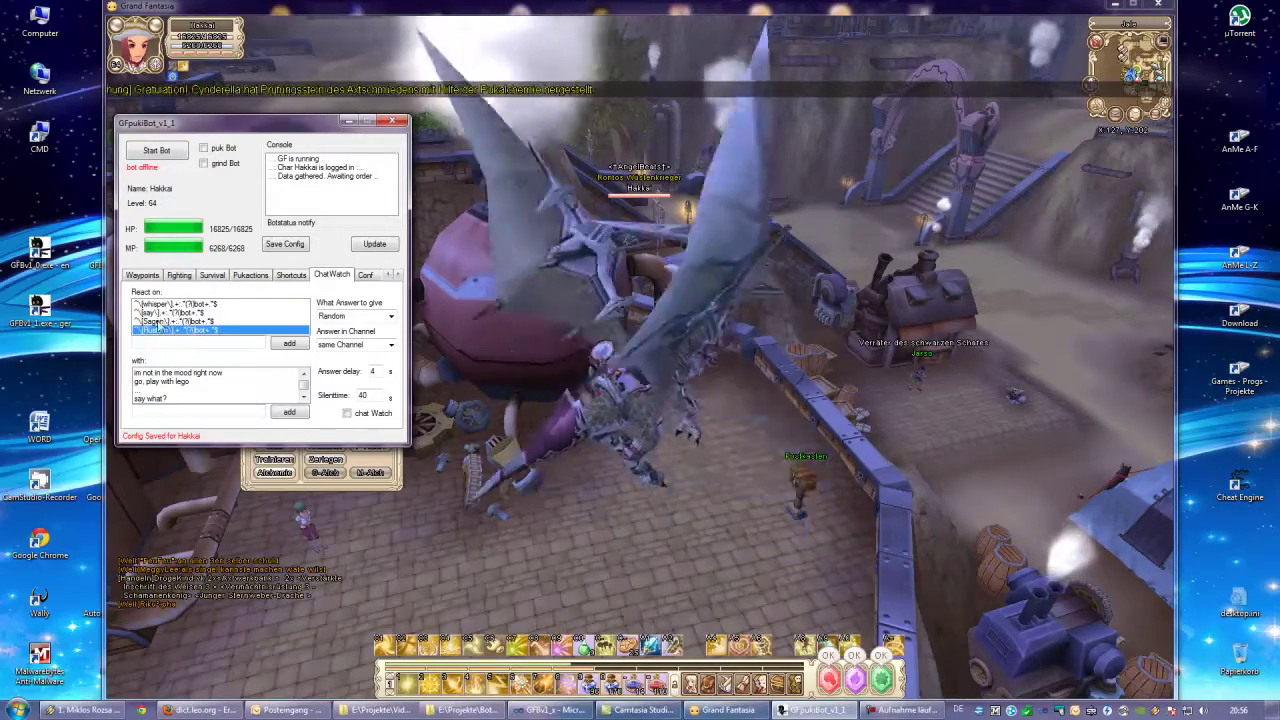
{"action": "left_click", "coordinate": [158, 322]}
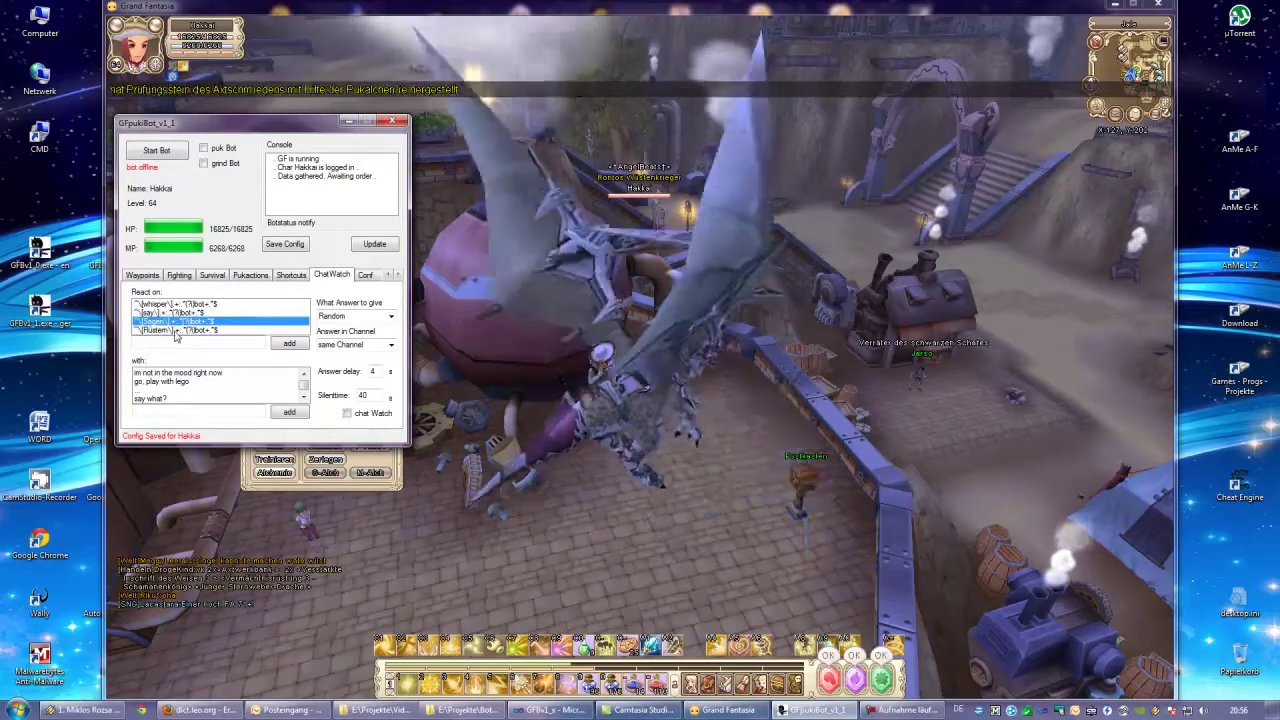
{"action": "left_click", "coordinate": [176, 334]}
{"action": "left_click", "coordinate": [172, 314]}
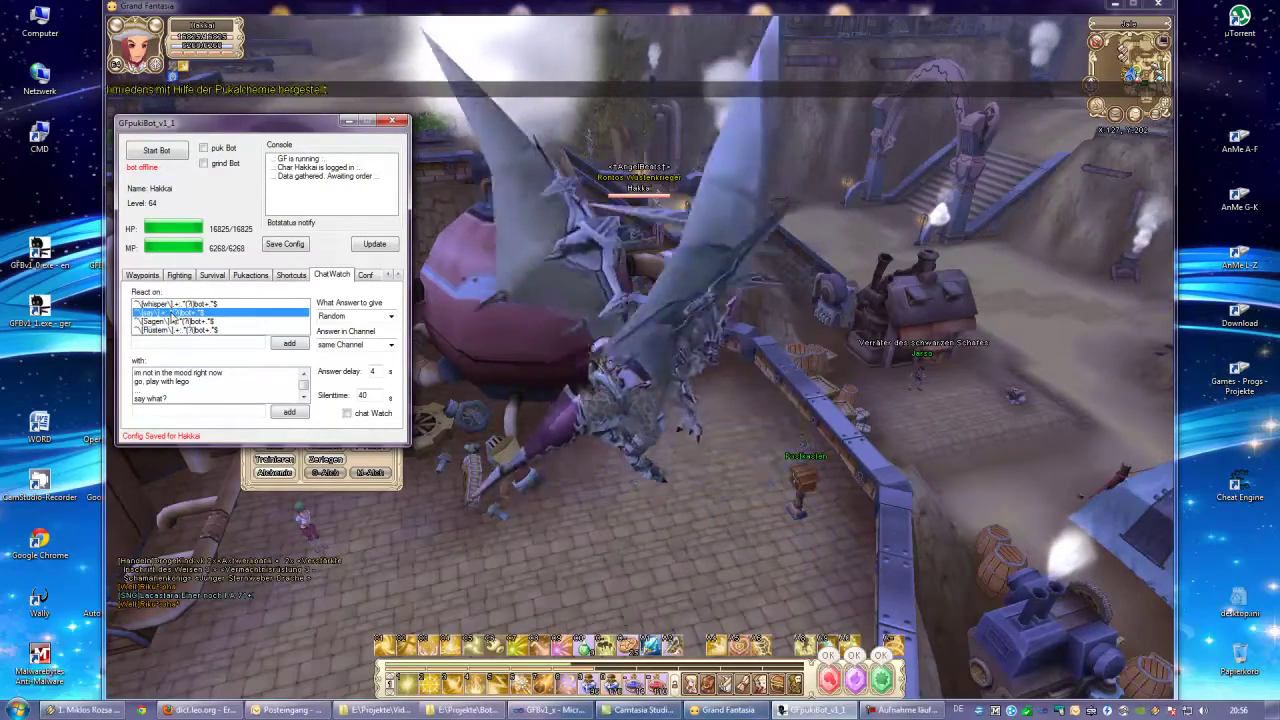
{"action": "key", "text": "Up"}
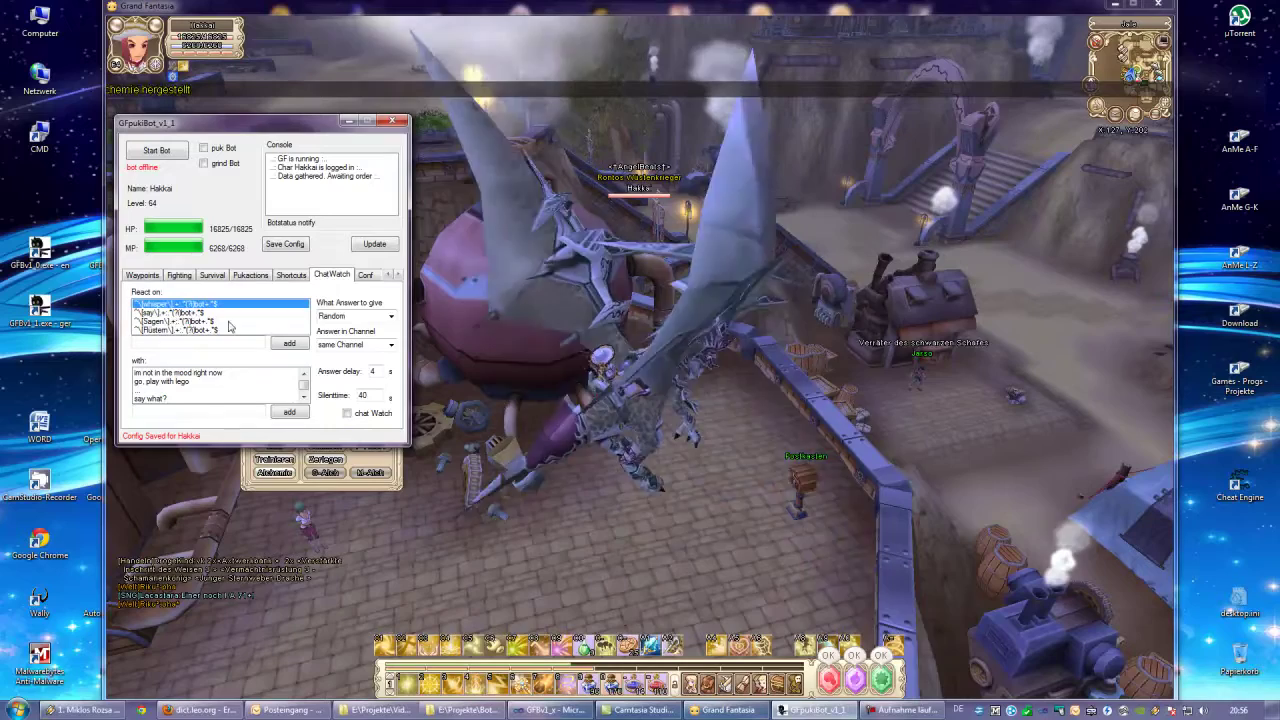
Step: Examine the chat watch's reply texts, answer order choices, answer channel choices and silent time
{"action": "left_click", "coordinate": [157, 381]}
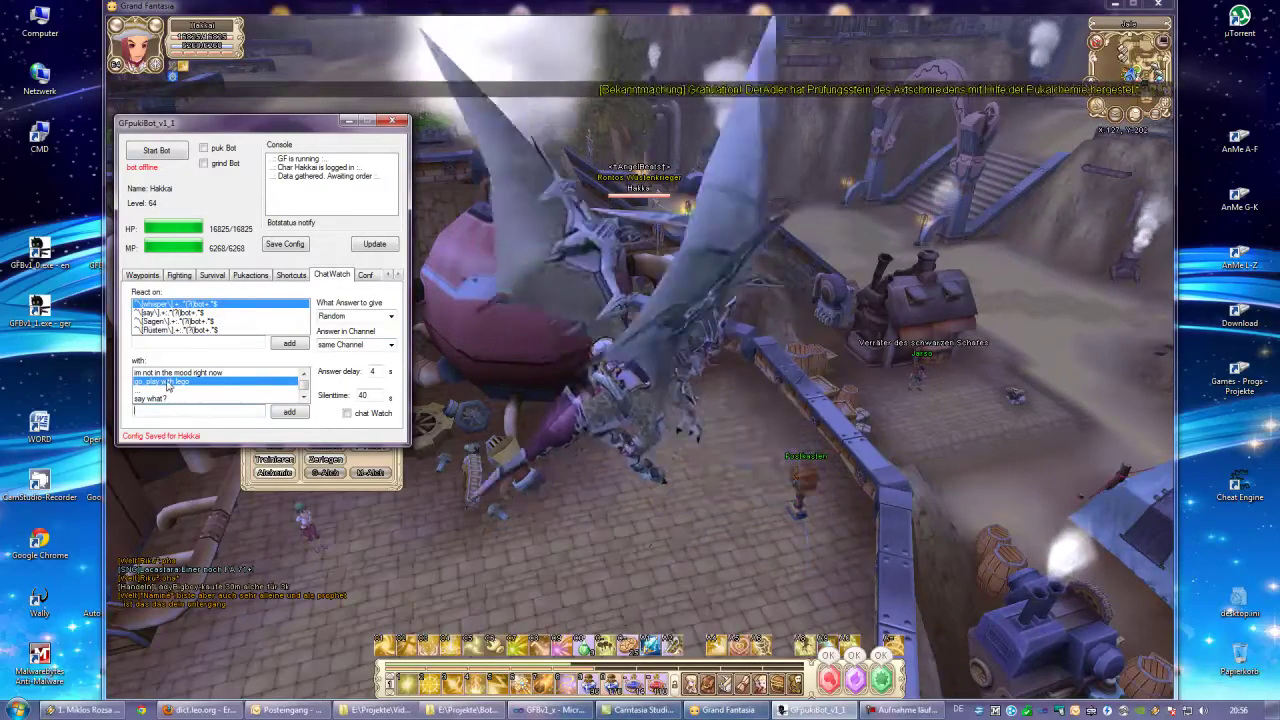
{"action": "left_click", "coordinate": [390, 317]}
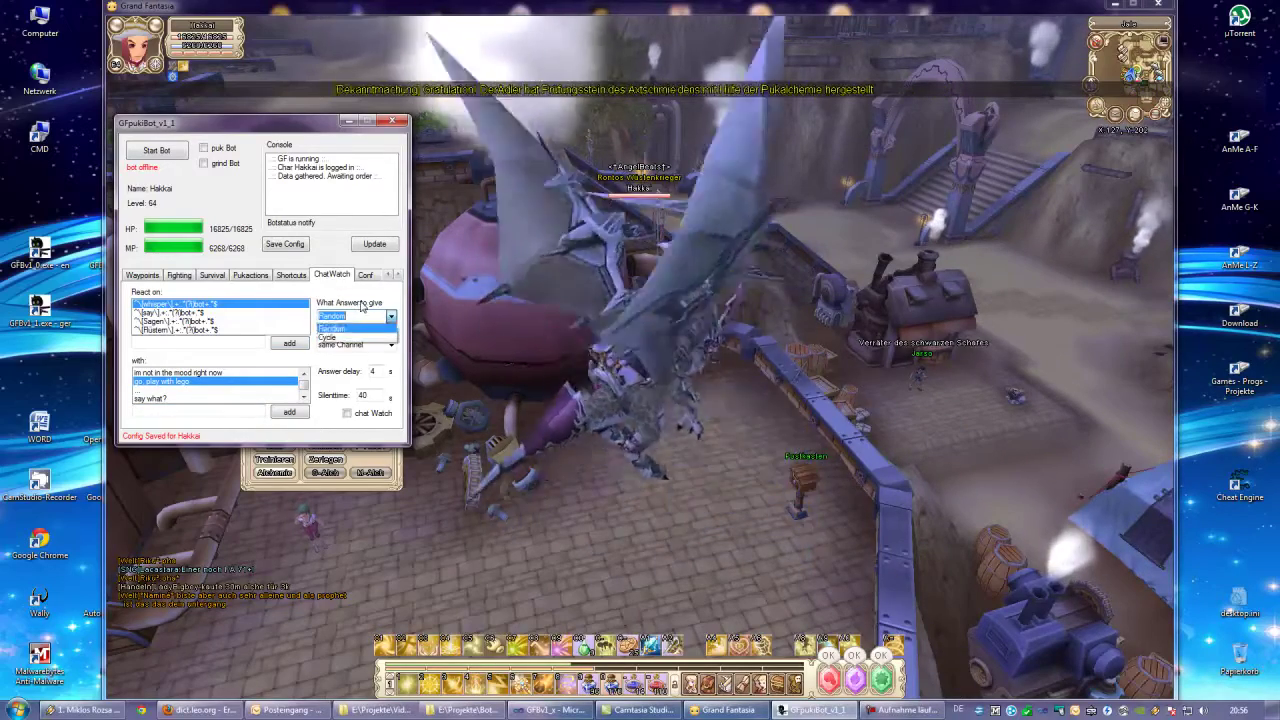
{"action": "left_click", "coordinate": [390, 346]}
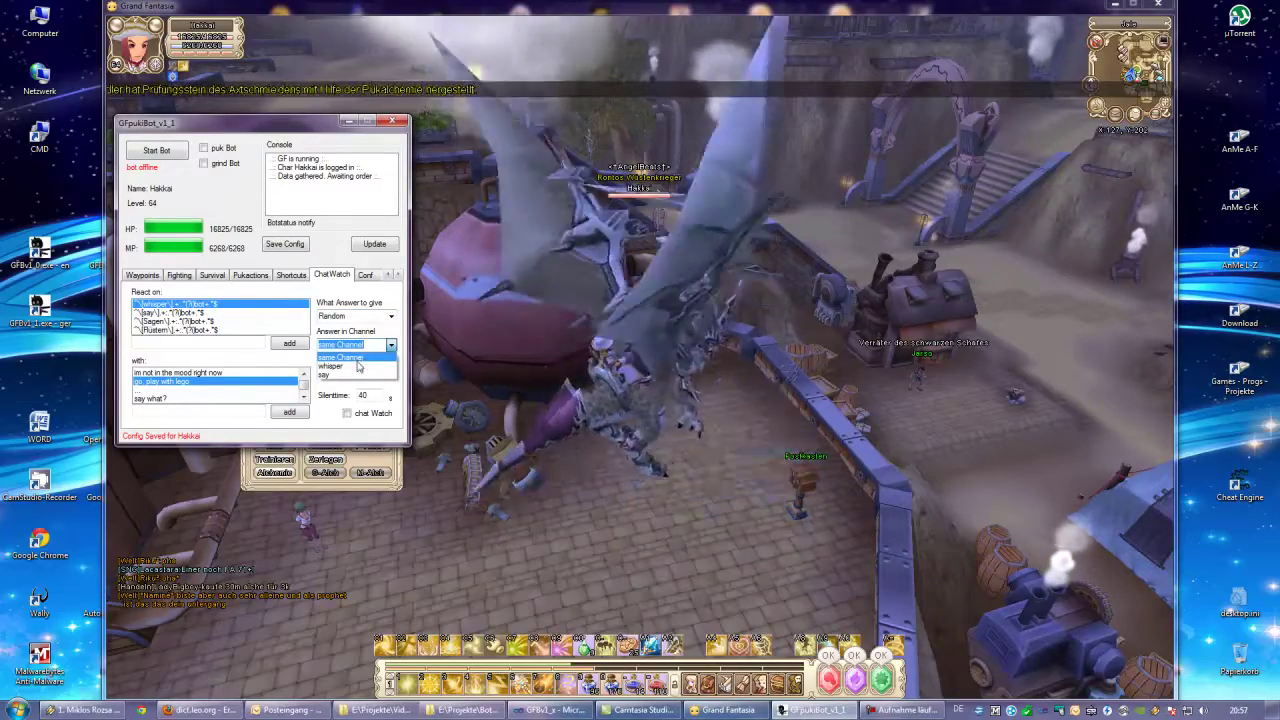
{"action": "left_click", "coordinate": [377, 304]}
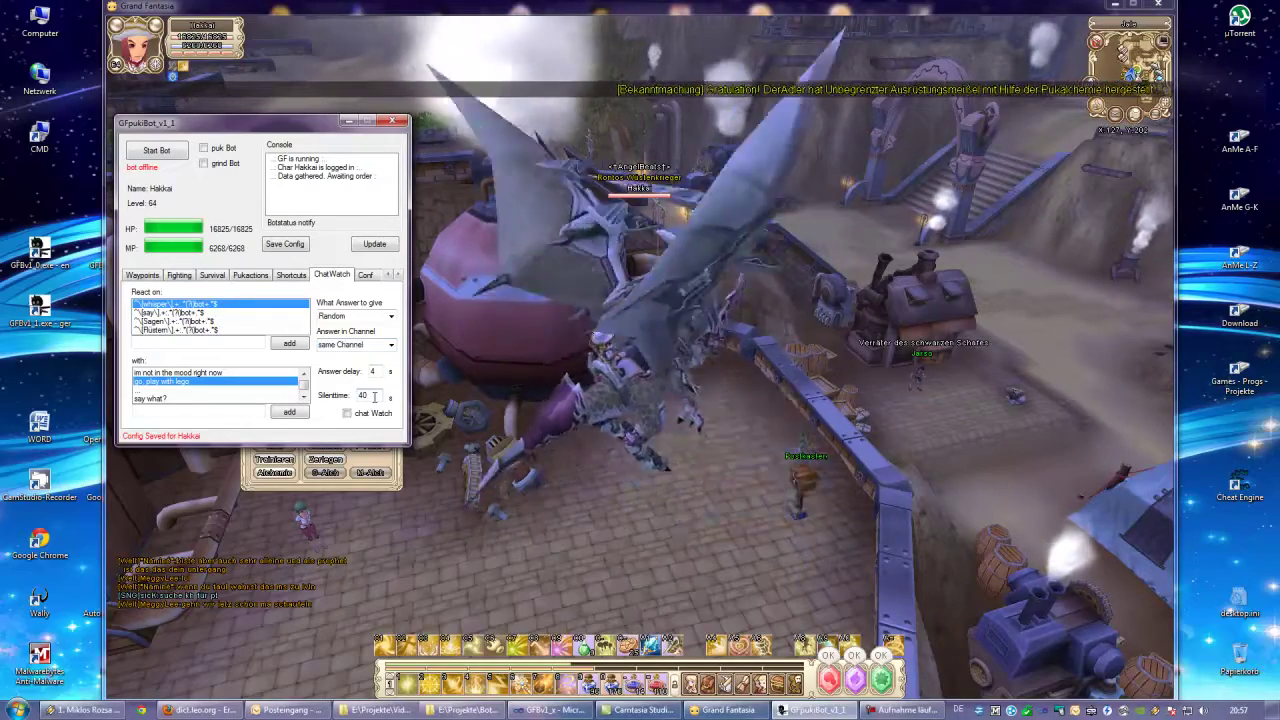
{"action": "left_click", "coordinate": [368, 395]}
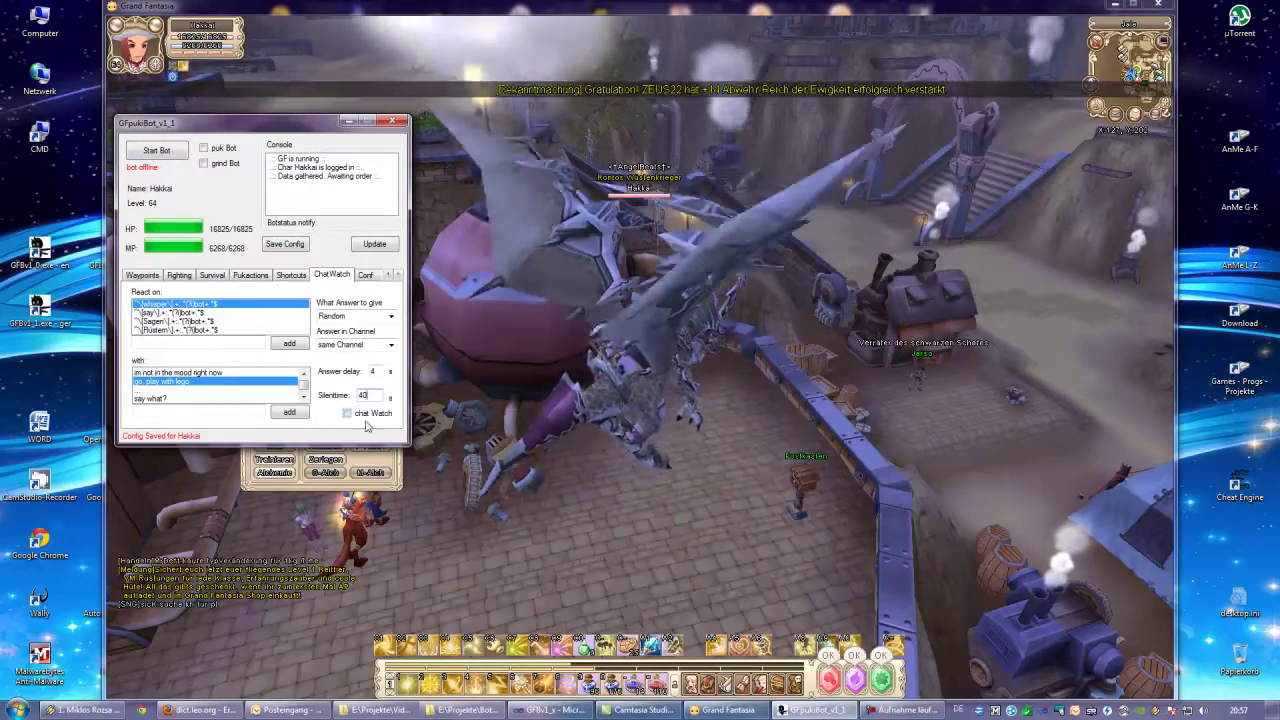
Step: Review the general bot configuration, including the waypoint distance, playstyle modifier and keypress timer
{"action": "left_click", "coordinate": [365, 275]}
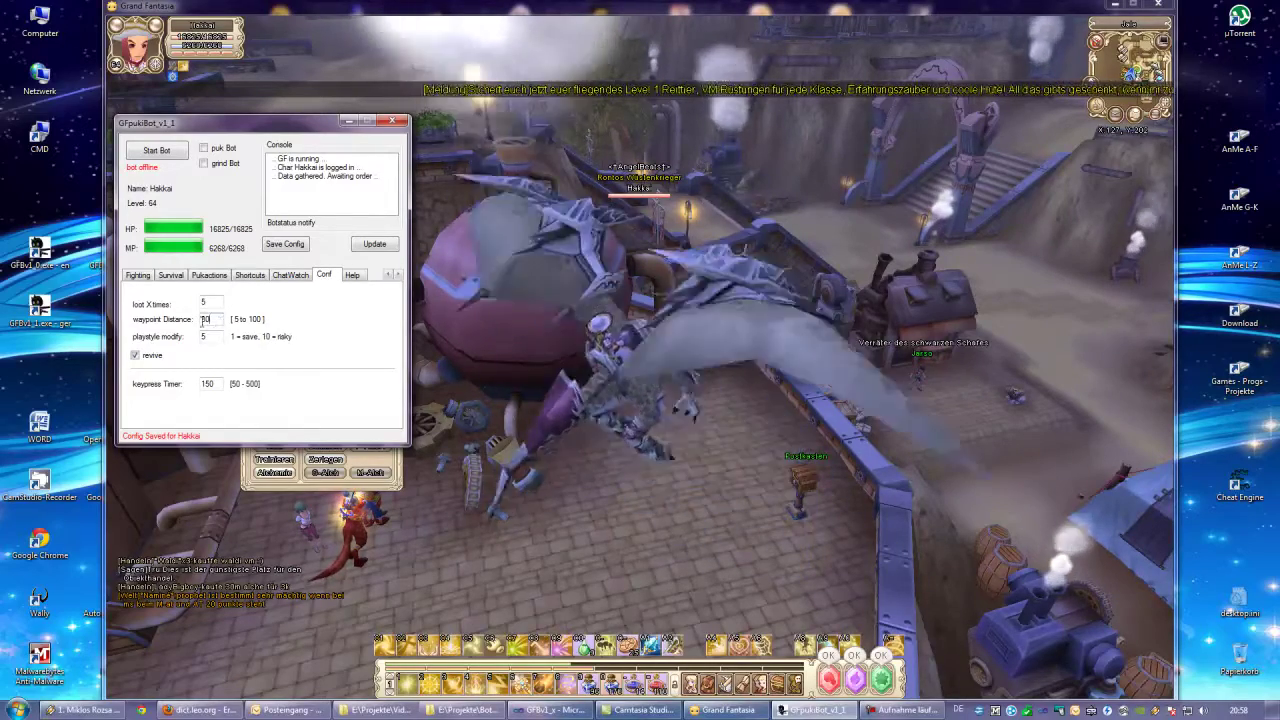
{"action": "double_click", "coordinate": [207, 319]}
{"action": "mouse_move", "coordinate": [214, 337]}
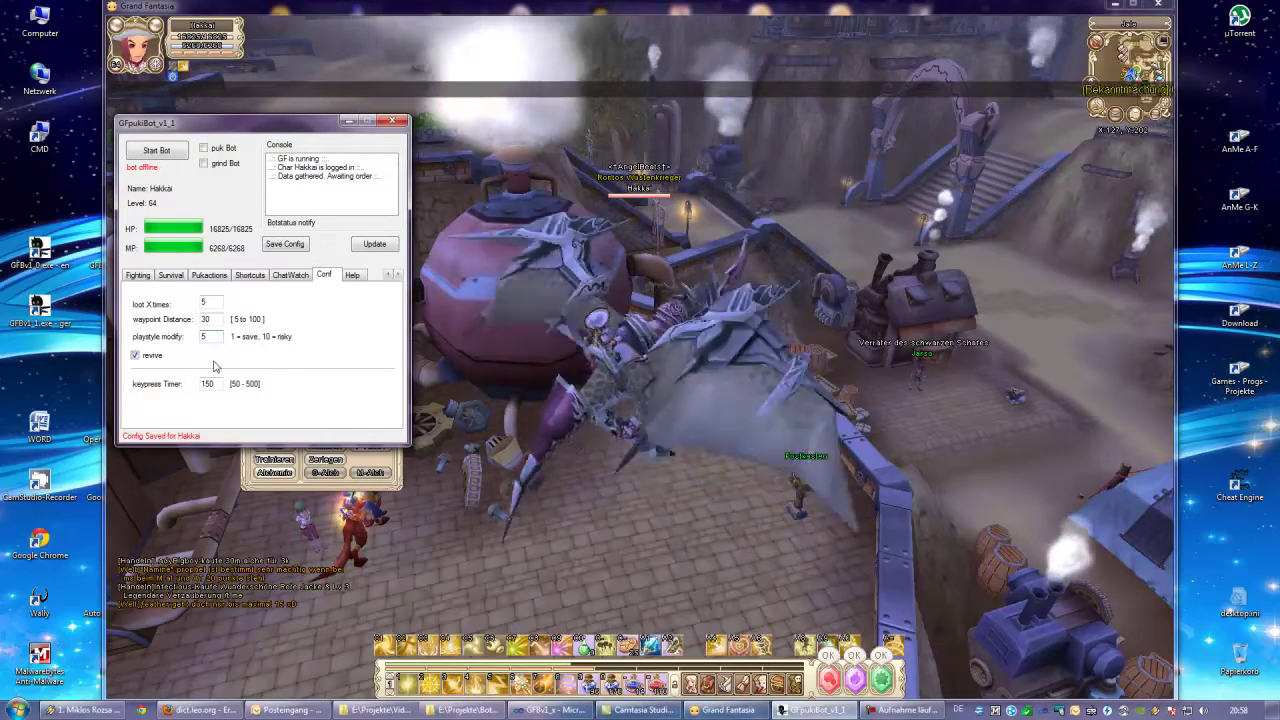
{"action": "key", "text": "Tab"}
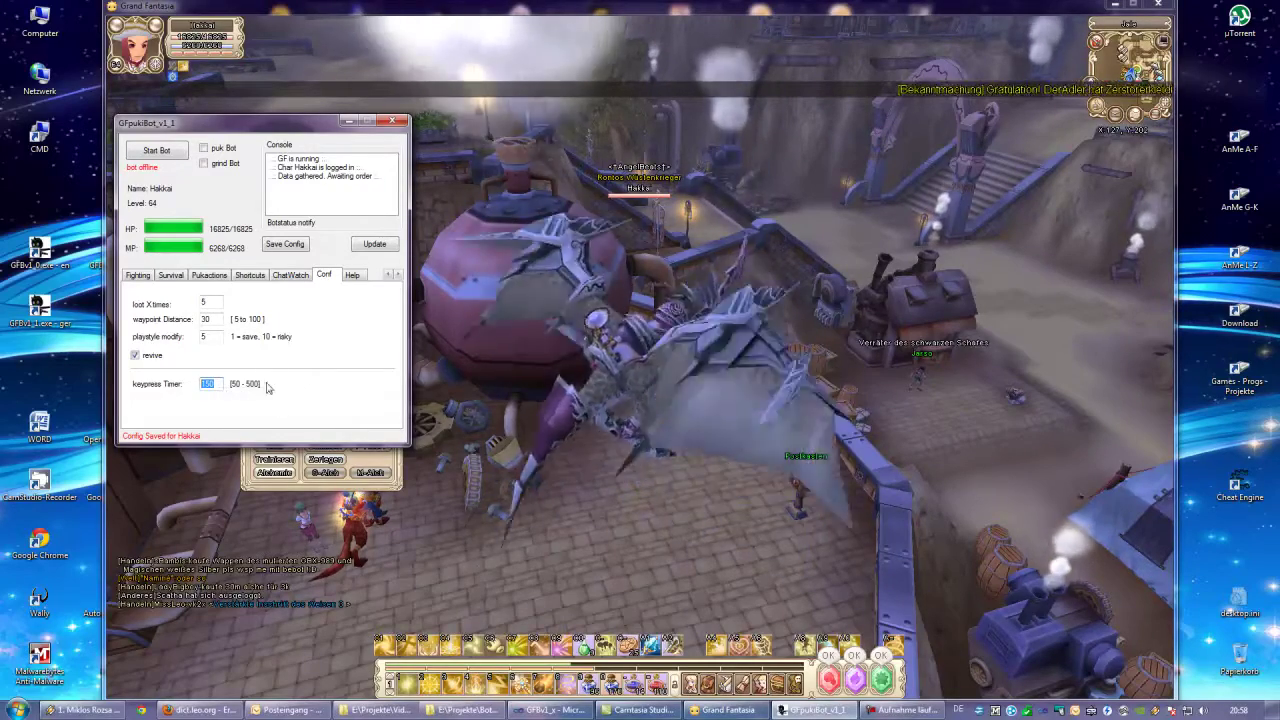
Step: Read the bot's hotkey help, view the developer variable read-out and close it
{"action": "left_click", "coordinate": [352, 275]}
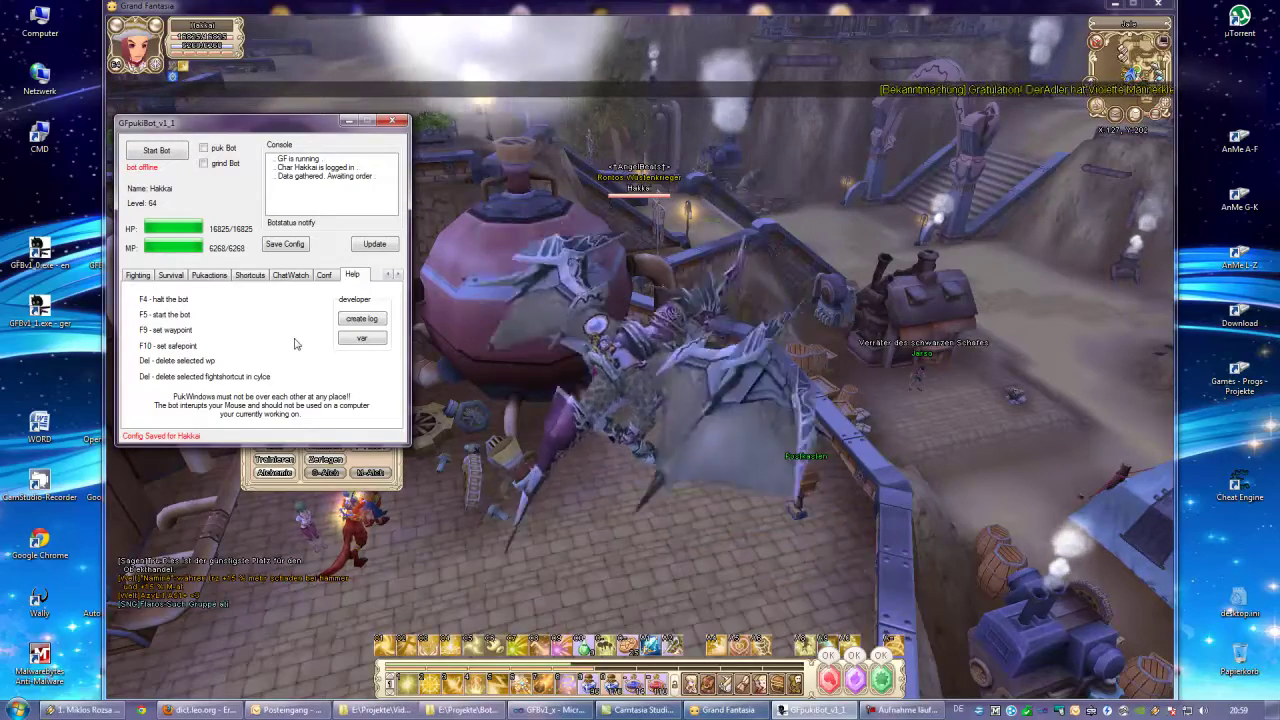
{"action": "left_click", "coordinate": [362, 339]}
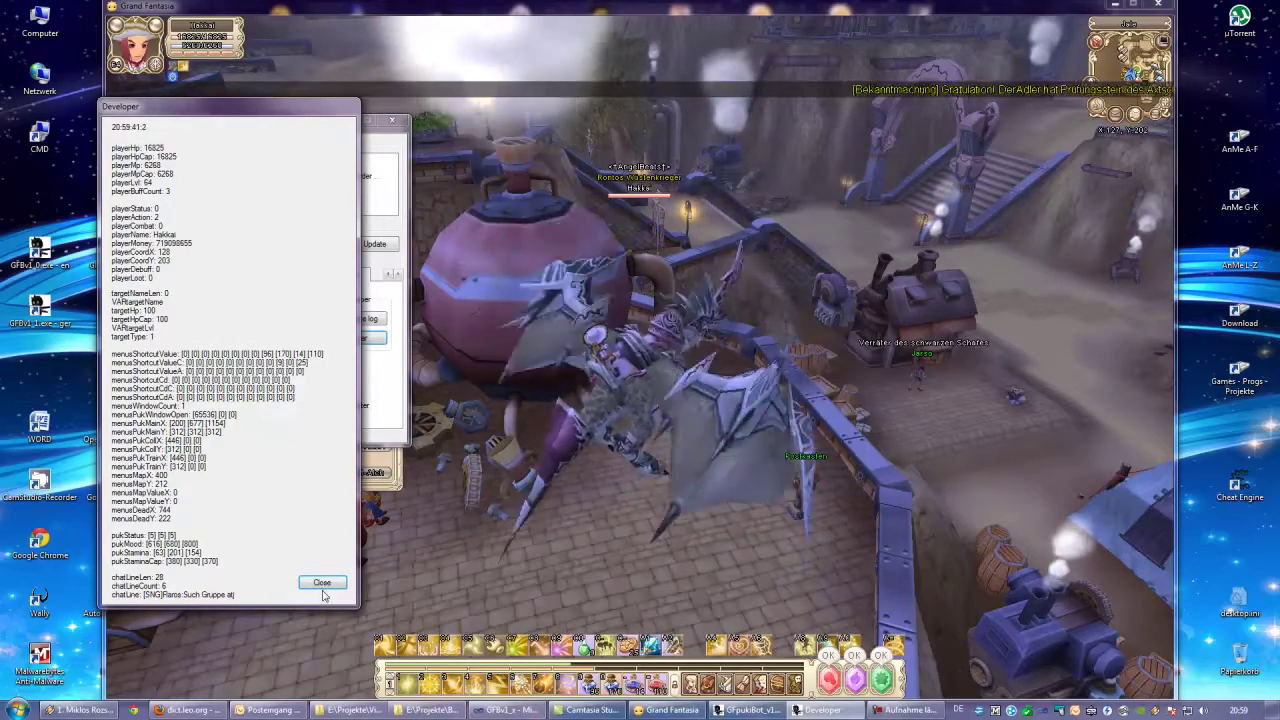
{"action": "left_click", "coordinate": [322, 582]}
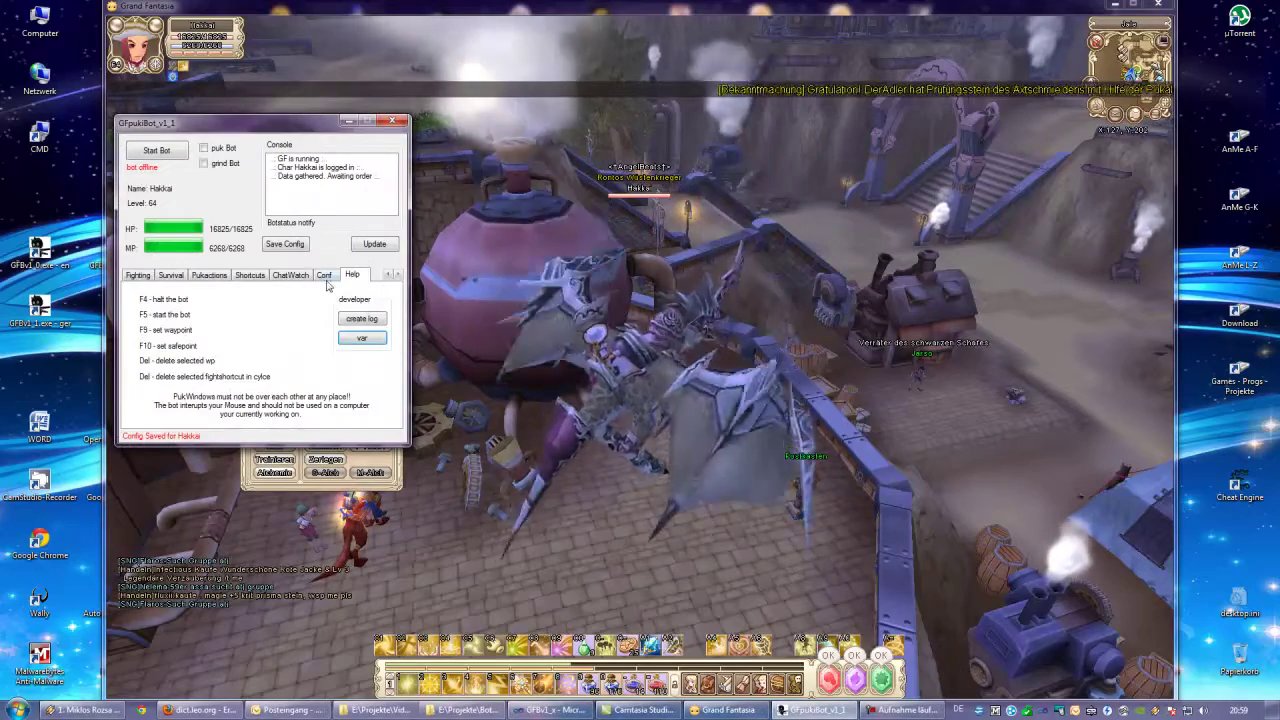
Step: Return to the general bot configuration, check for updates and decline to go to the download page
{"action": "left_click", "coordinate": [324, 275]}
{"action": "left_click", "coordinate": [376, 248]}
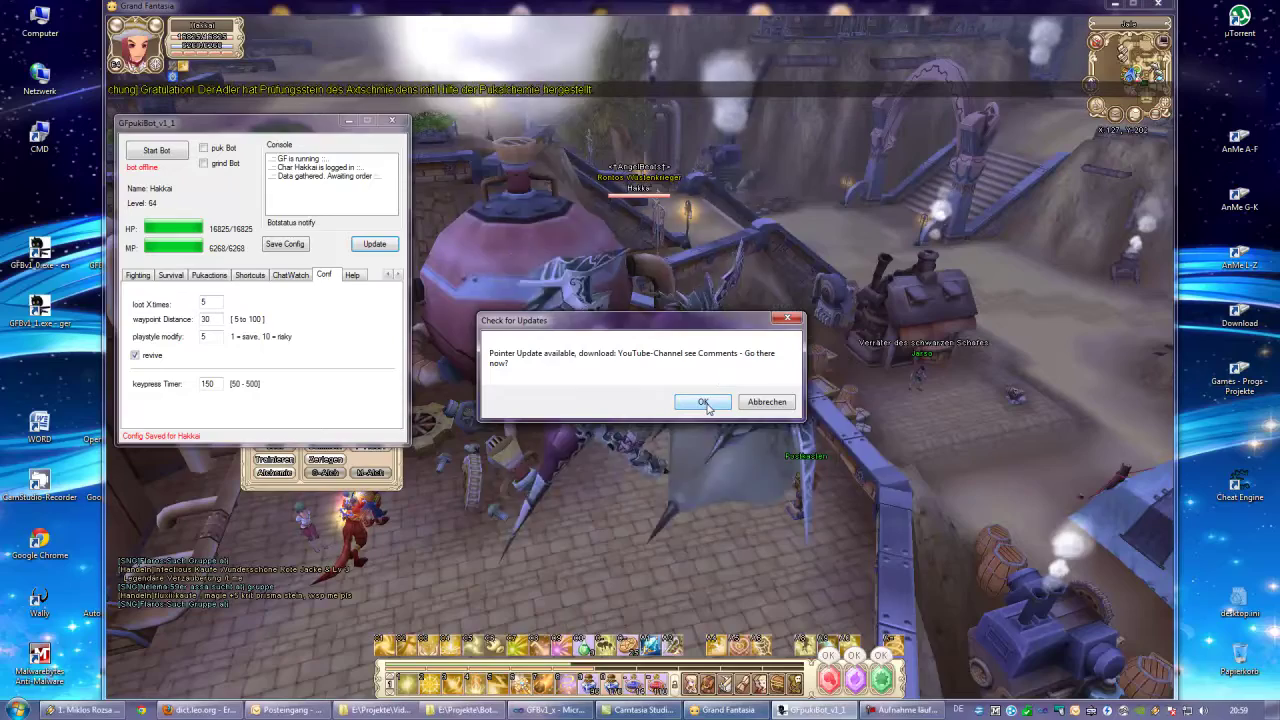
{"action": "left_click", "coordinate": [767, 403]}
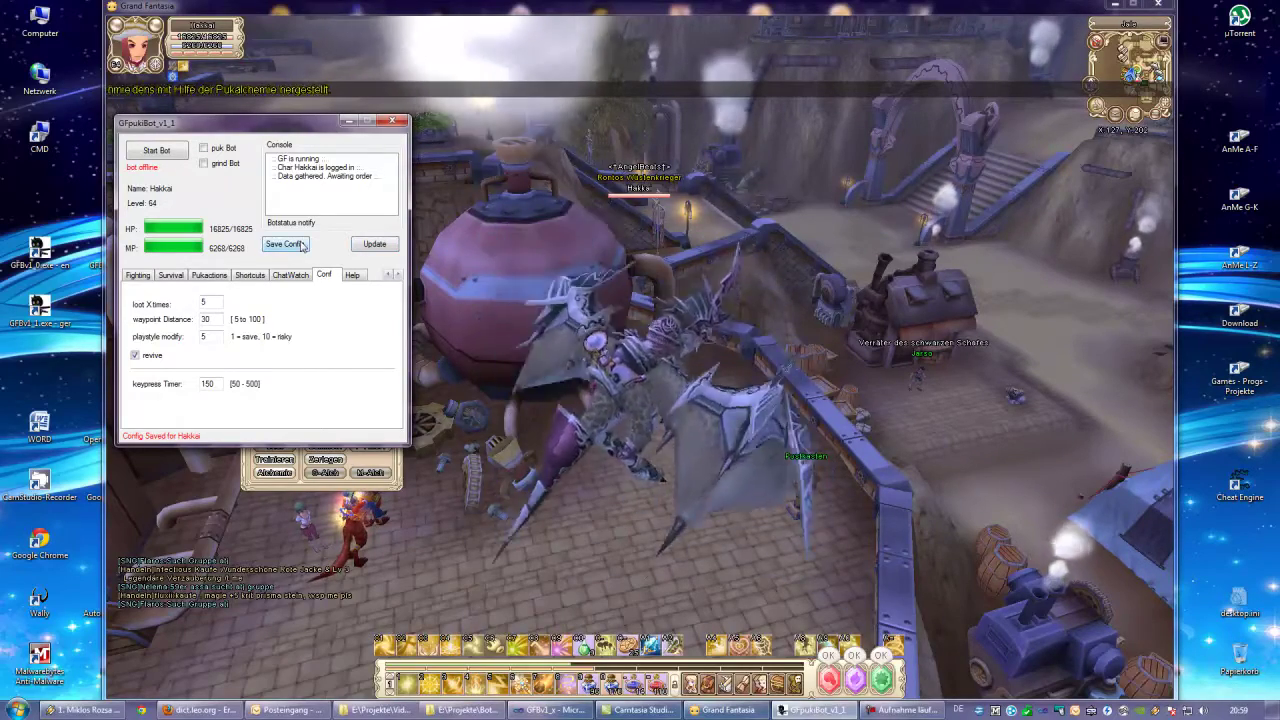
{"action": "left_click", "coordinate": [139, 276]}
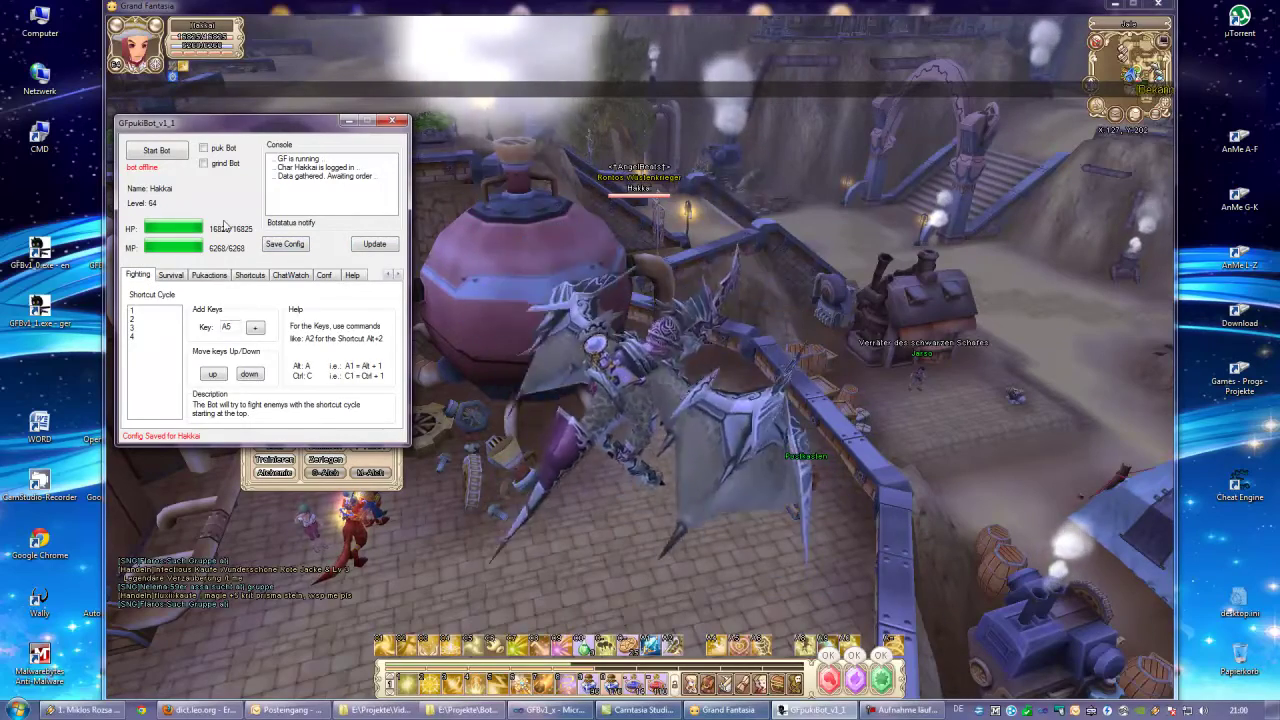
{"action": "left_click", "coordinate": [170, 275]}
{"action": "left_click", "coordinate": [137, 276]}
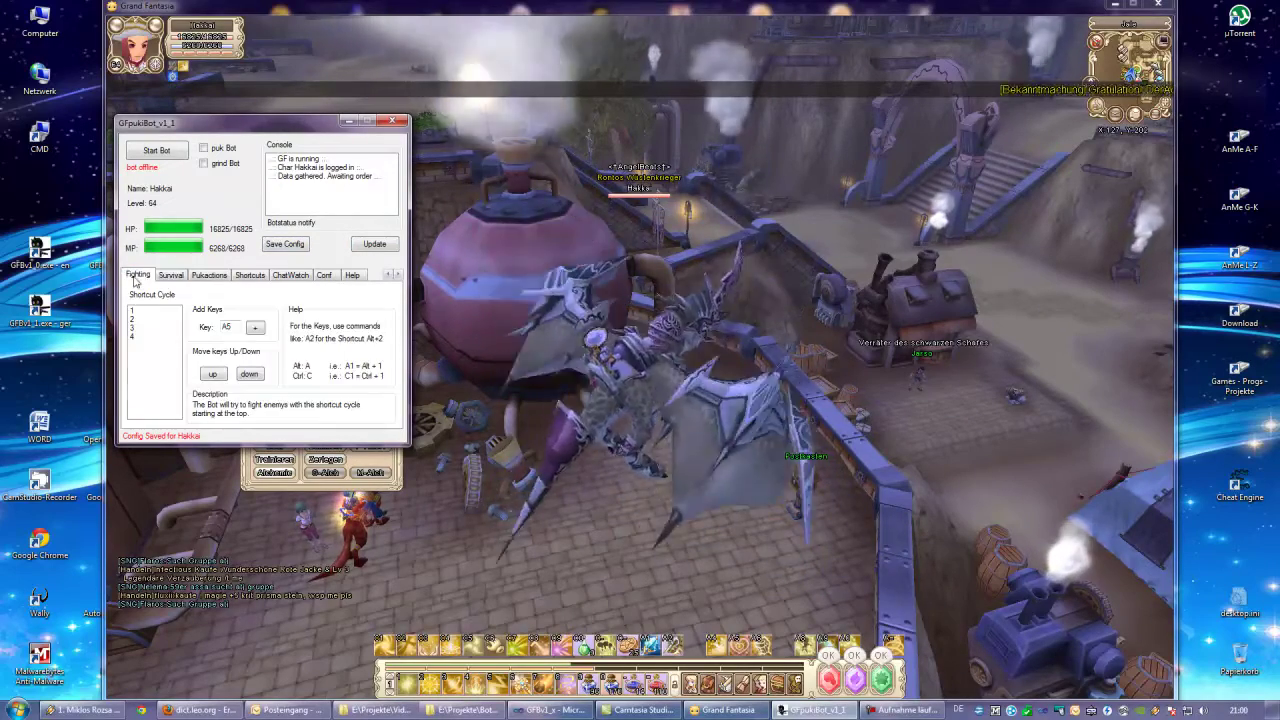